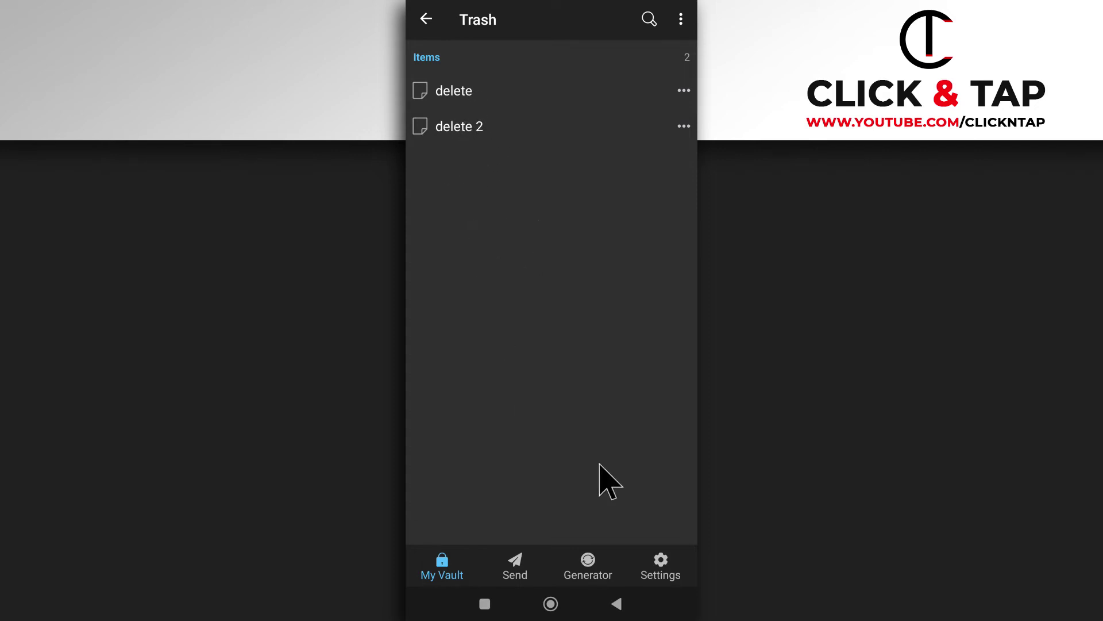
Step: Return to My Vault and open the Trash listing the two deleted items
click(454, 568)
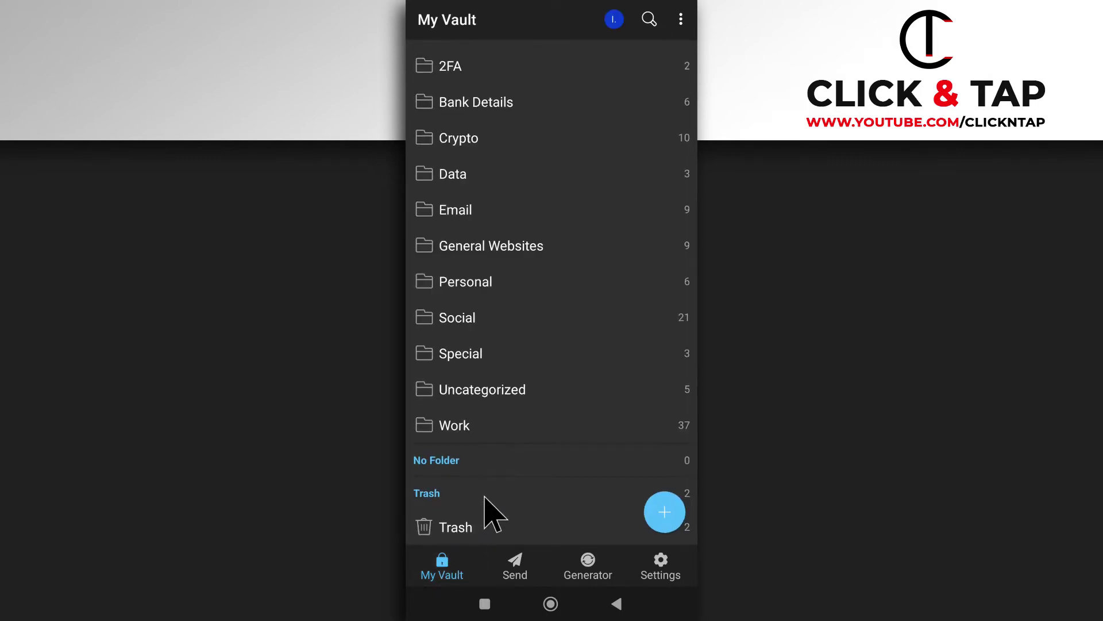
click(457, 534)
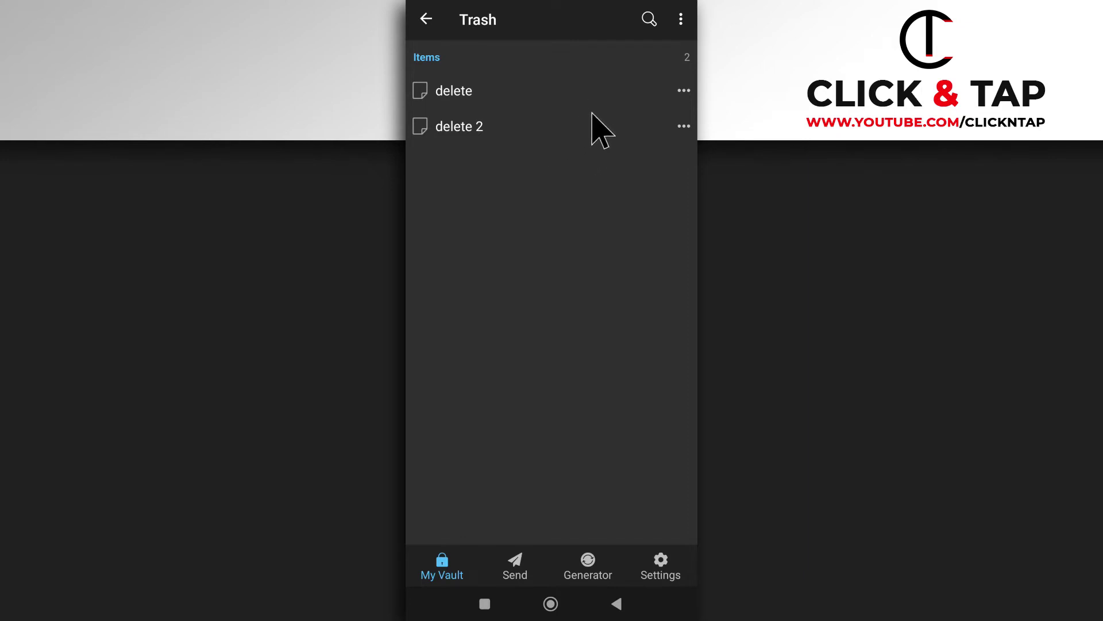
click(684, 90)
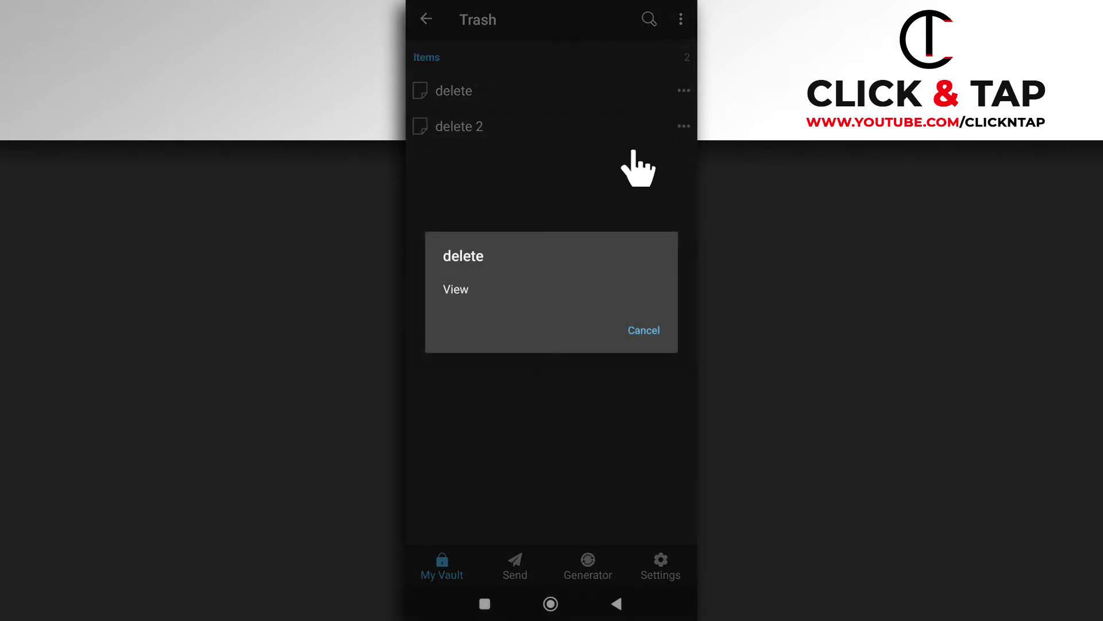
click(468, 295)
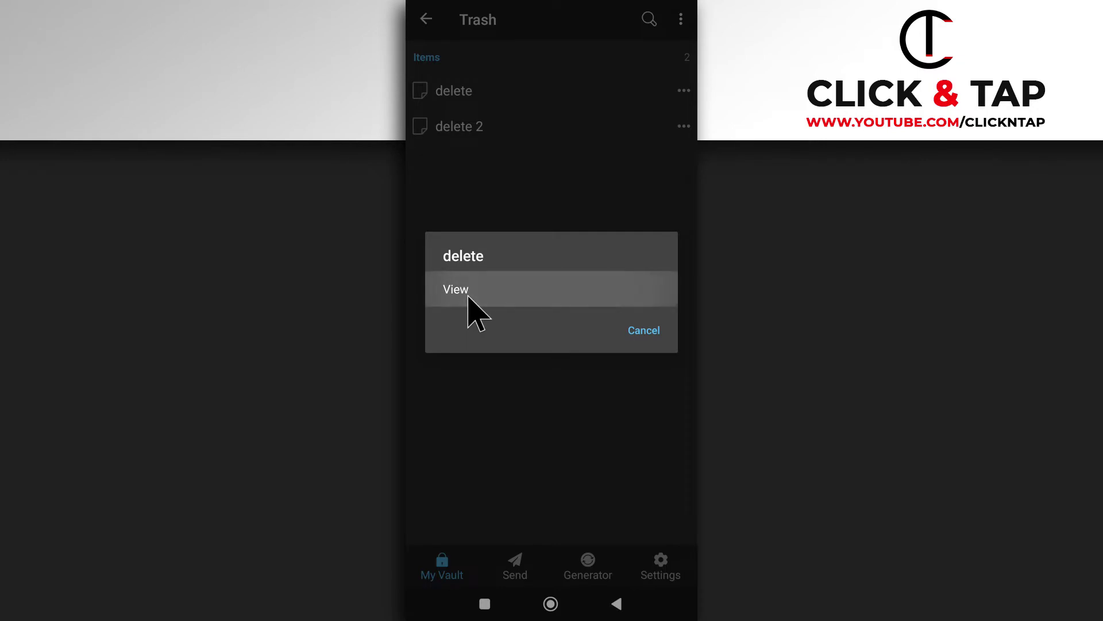
click(682, 20)
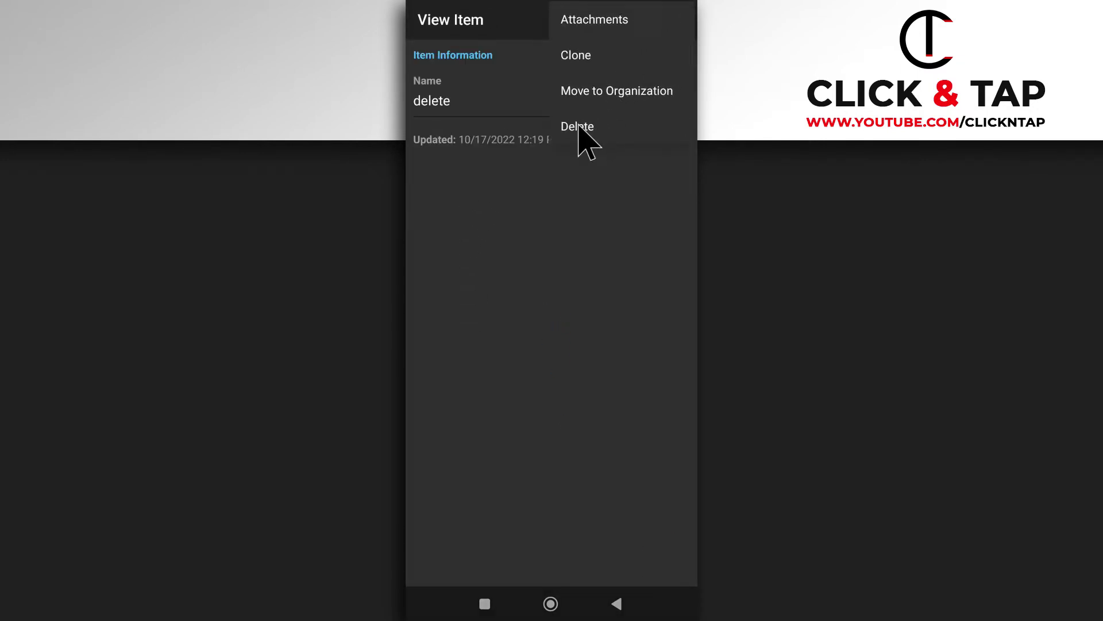
click(616, 604)
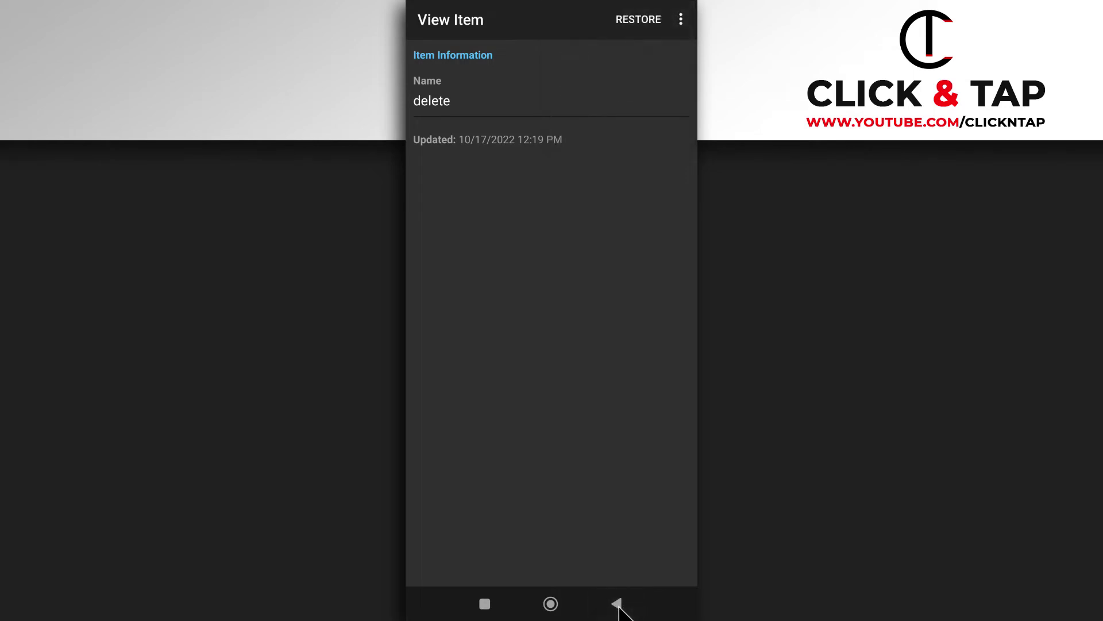
click(616, 603)
click(681, 20)
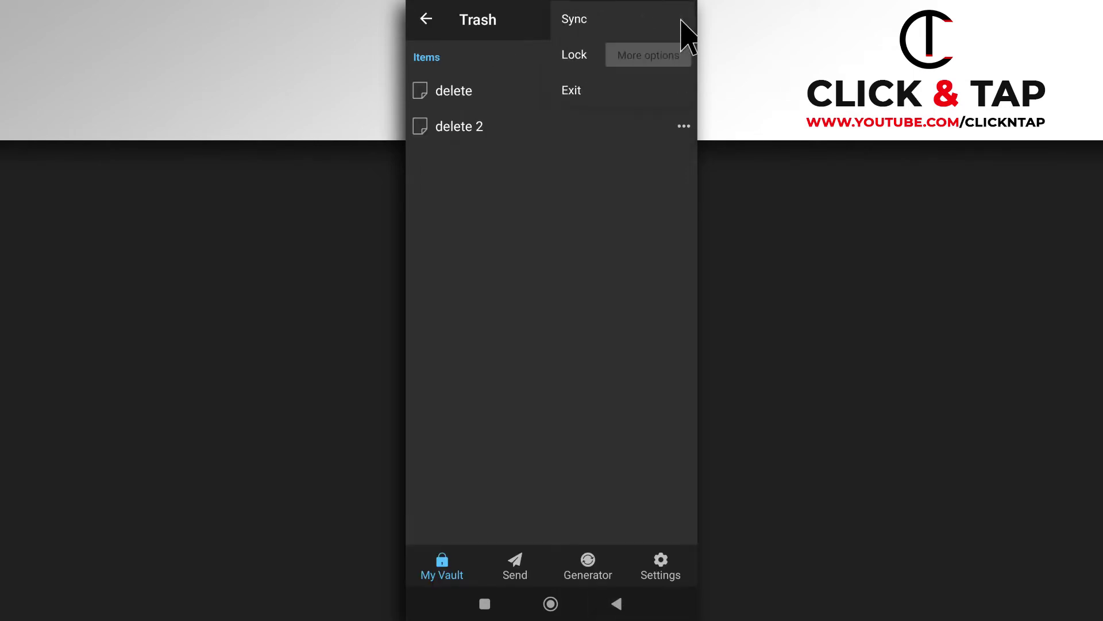
click(460, 308)
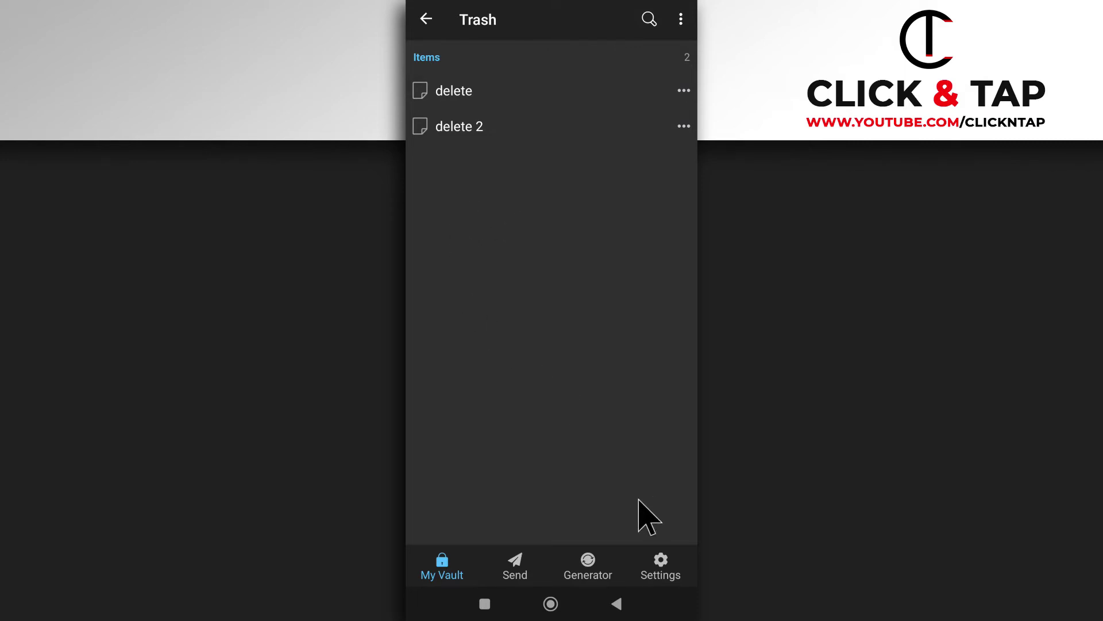
Step: Go to Settings to reach the Bitwarden web vault tool
click(666, 573)
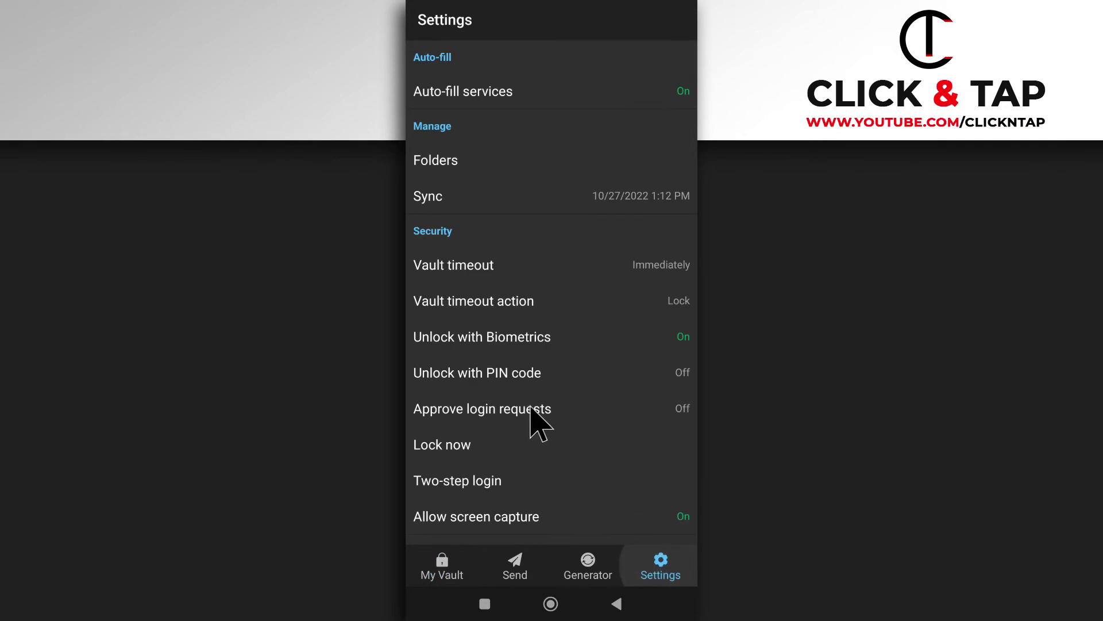
scroll(535, 415, down, 5)
scroll(532, 414, down, 1)
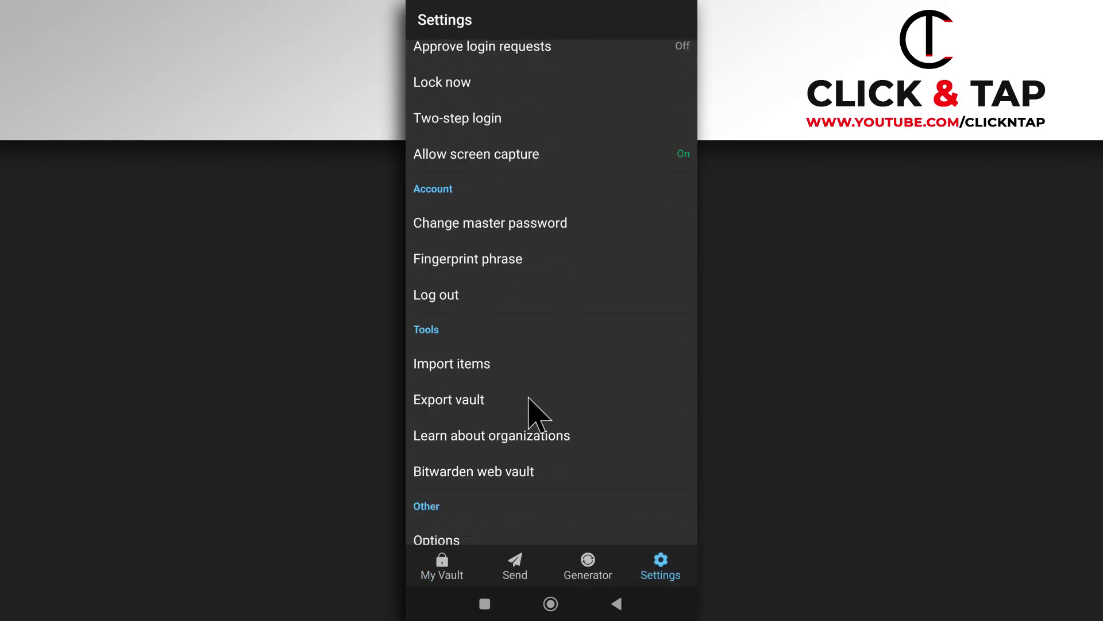
scroll(532, 413, down, 1)
scroll(532, 414, down, 1)
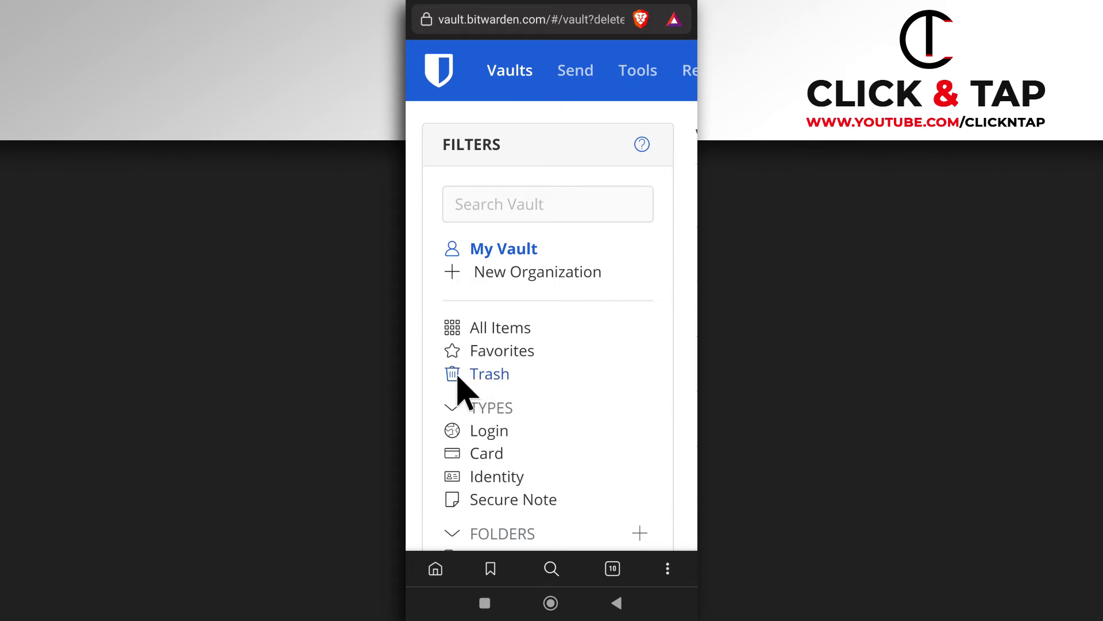
scroll(458, 388, right, 5)
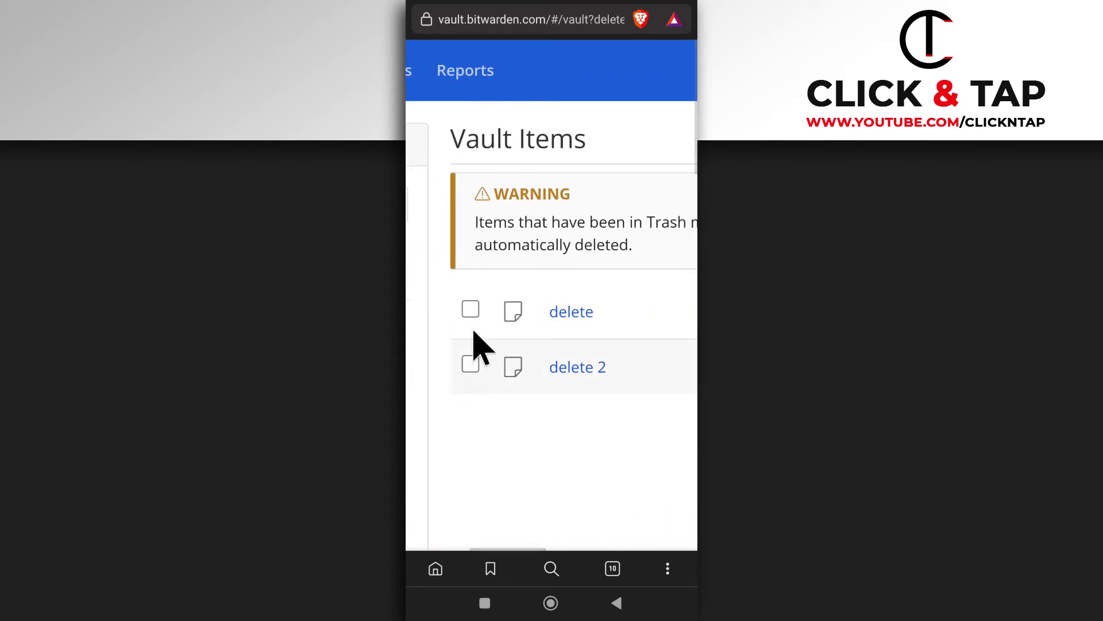
scroll(477, 345, down, 5)
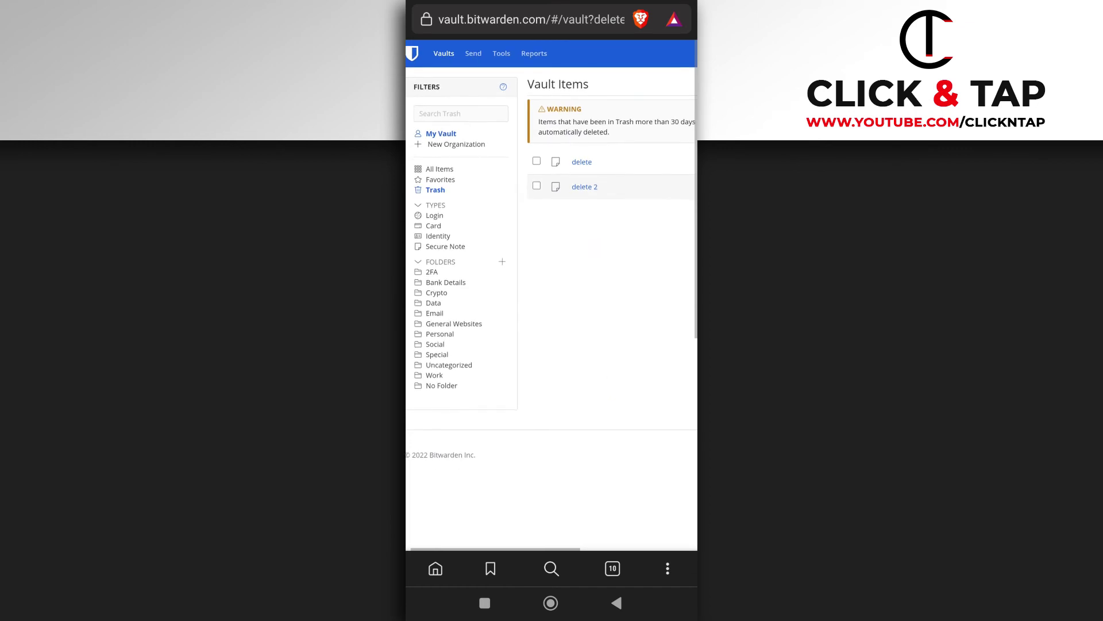
scroll(565, 360, right, 2)
scroll(564, 359, right, 1)
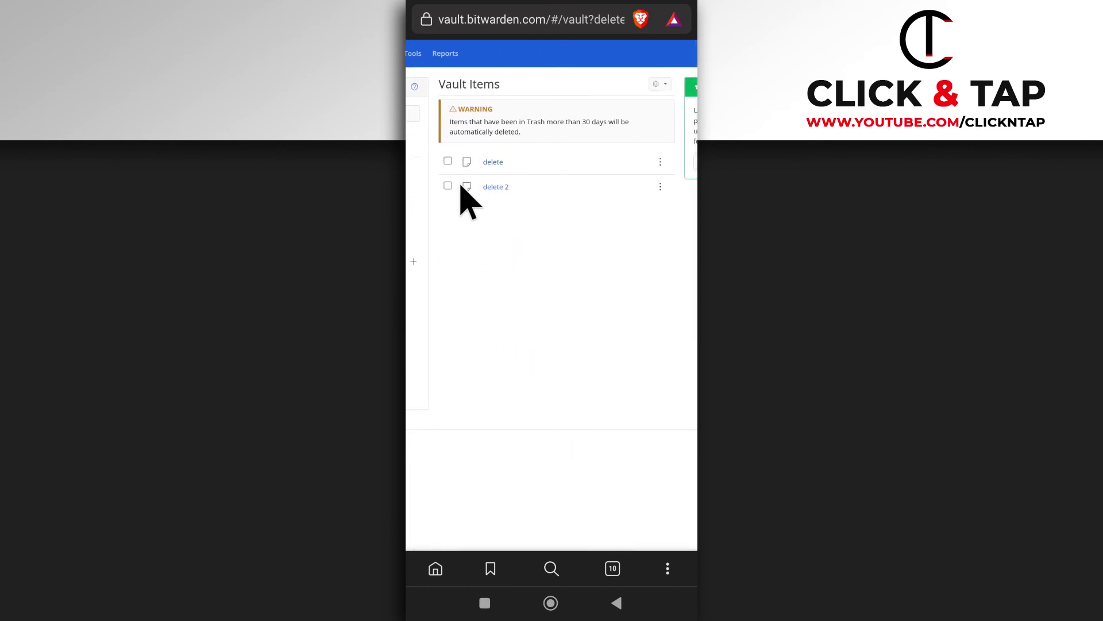
Step: Select all trashed items via the gear menu and confirm permanently deleting the 2 items
click(659, 84)
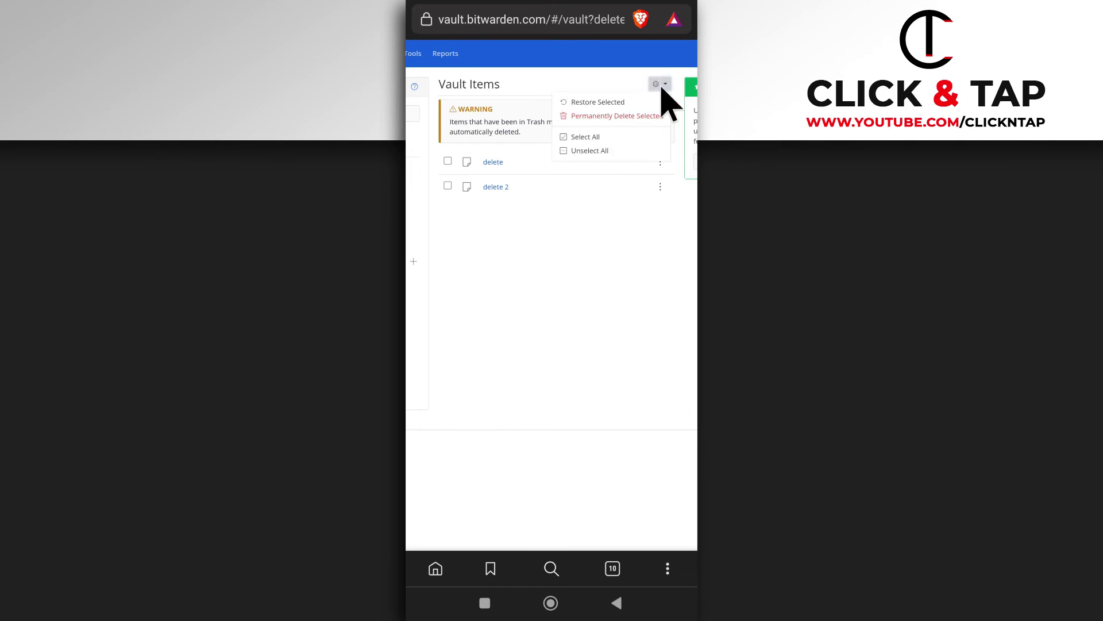
click(576, 139)
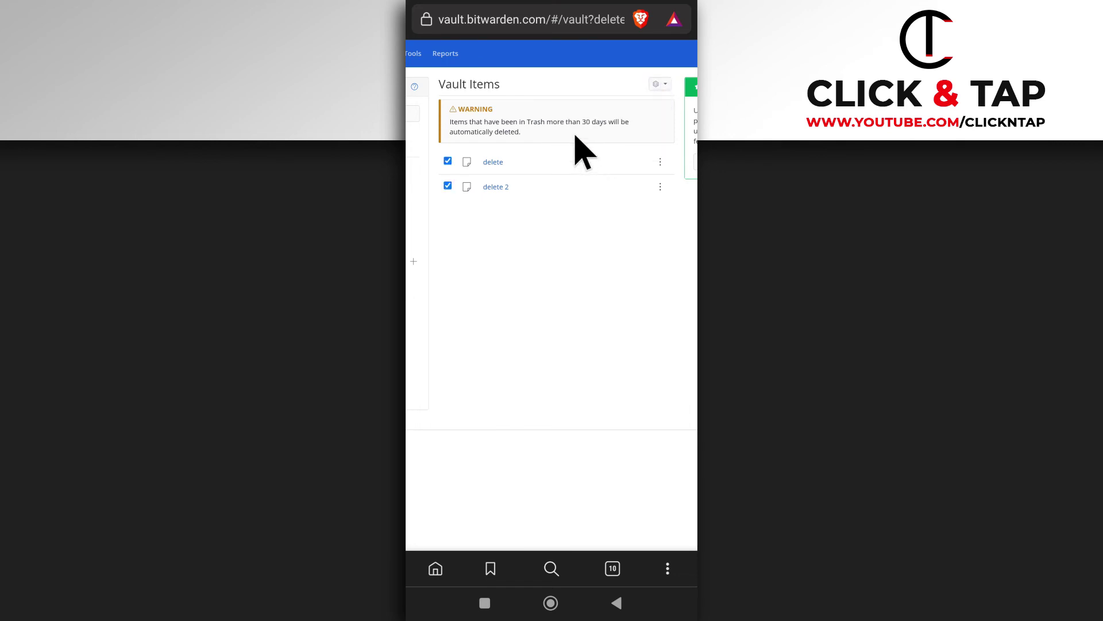
click(665, 84)
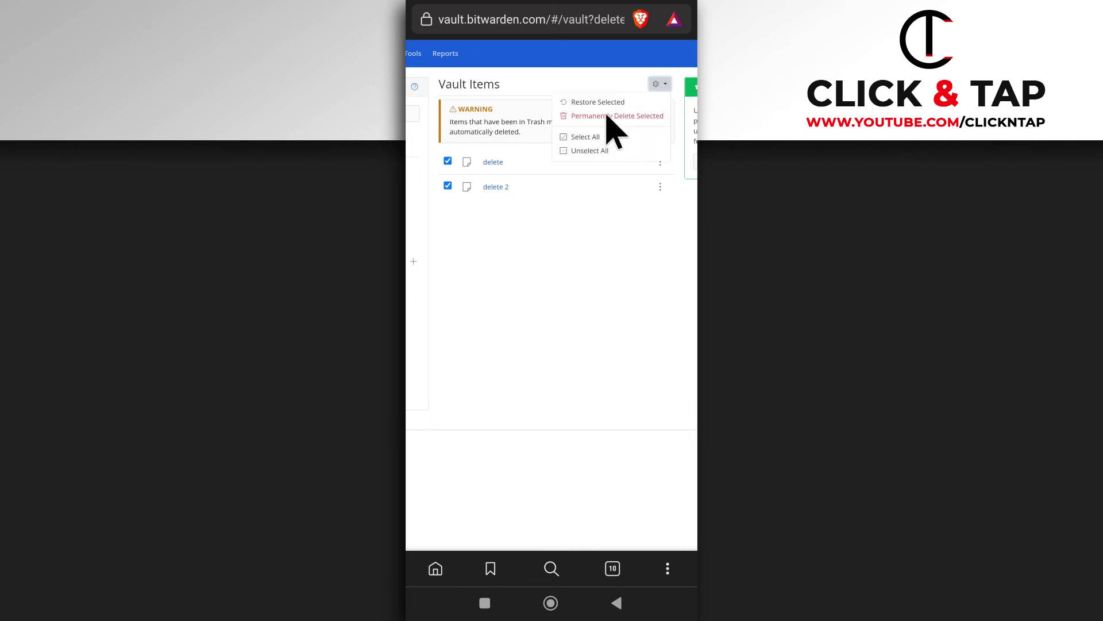
click(608, 115)
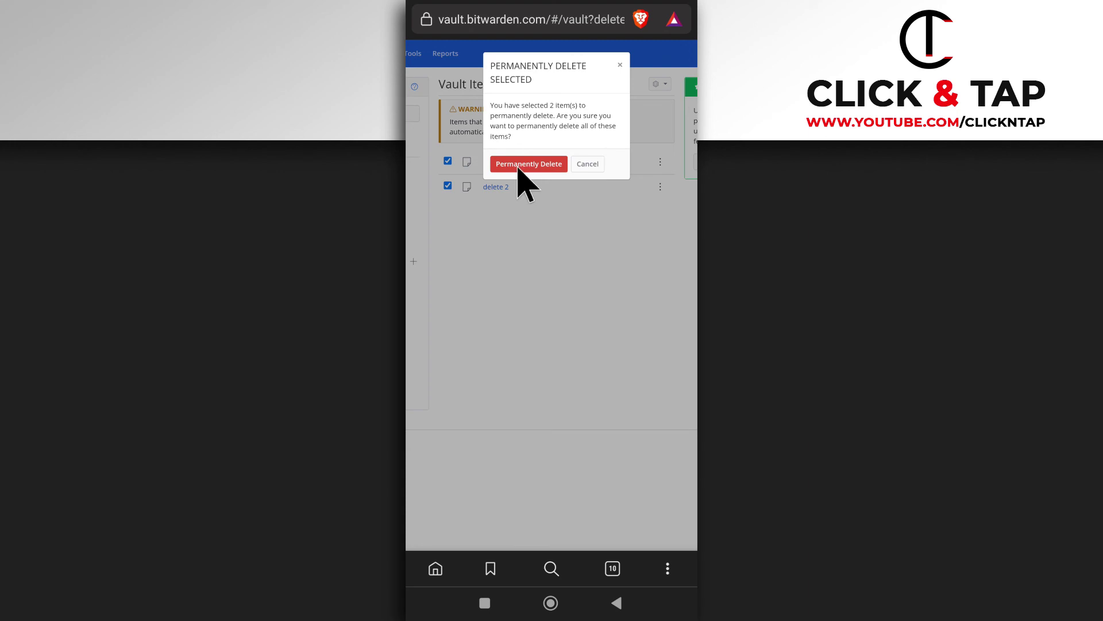
click(518, 168)
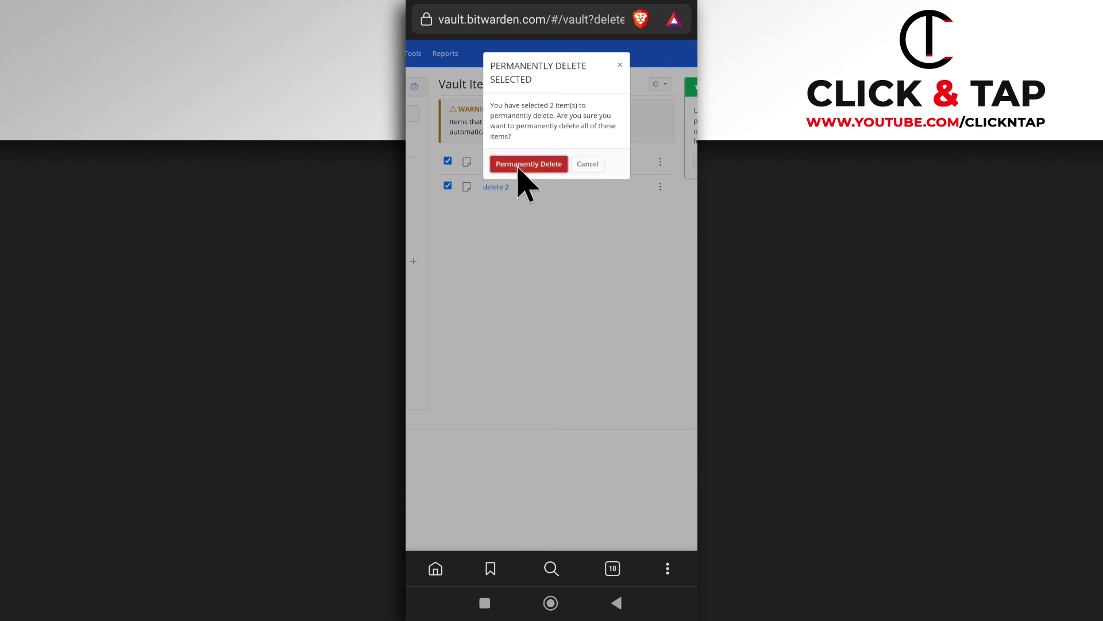